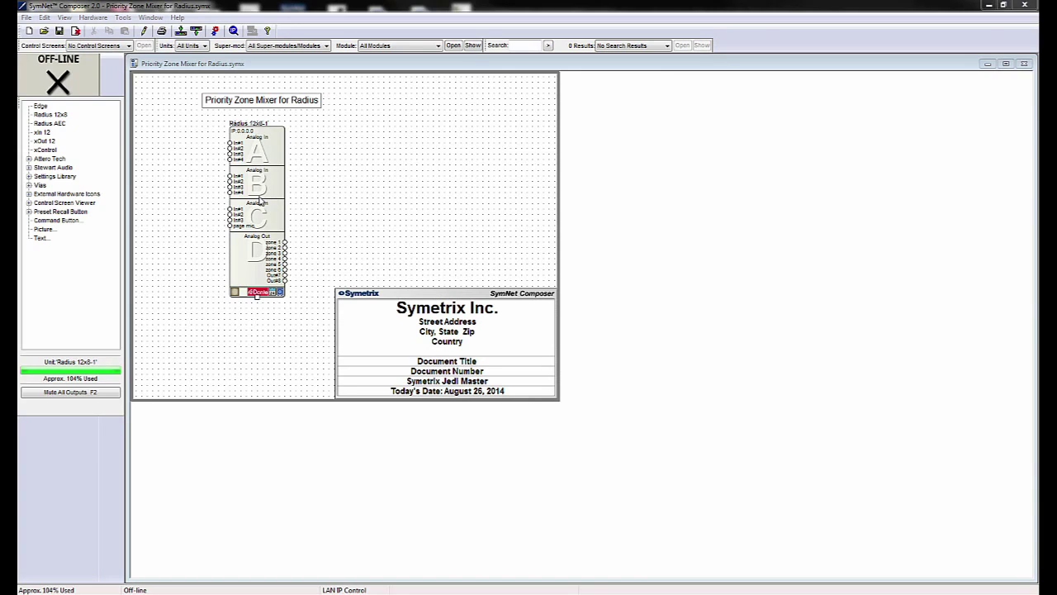
Drill into the Radius 12x8 unit and Priority Zone Mixer (72) to open the input selector's control window
{"action": "double_click", "coordinate": [258, 201]}
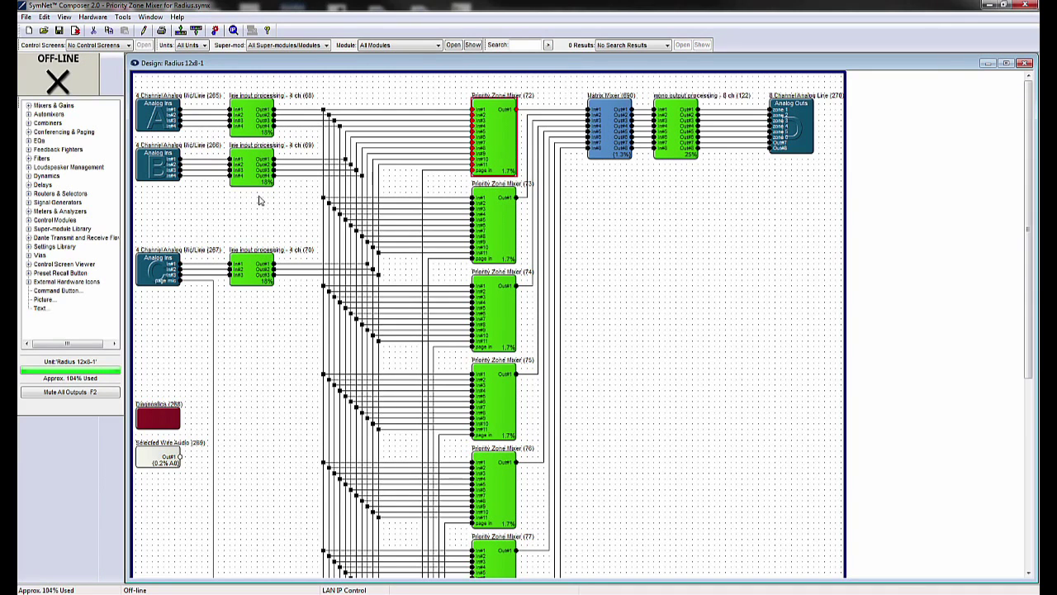
{"action": "double_click", "coordinate": [488, 130]}
{"action": "double_click", "coordinate": [306, 134]}
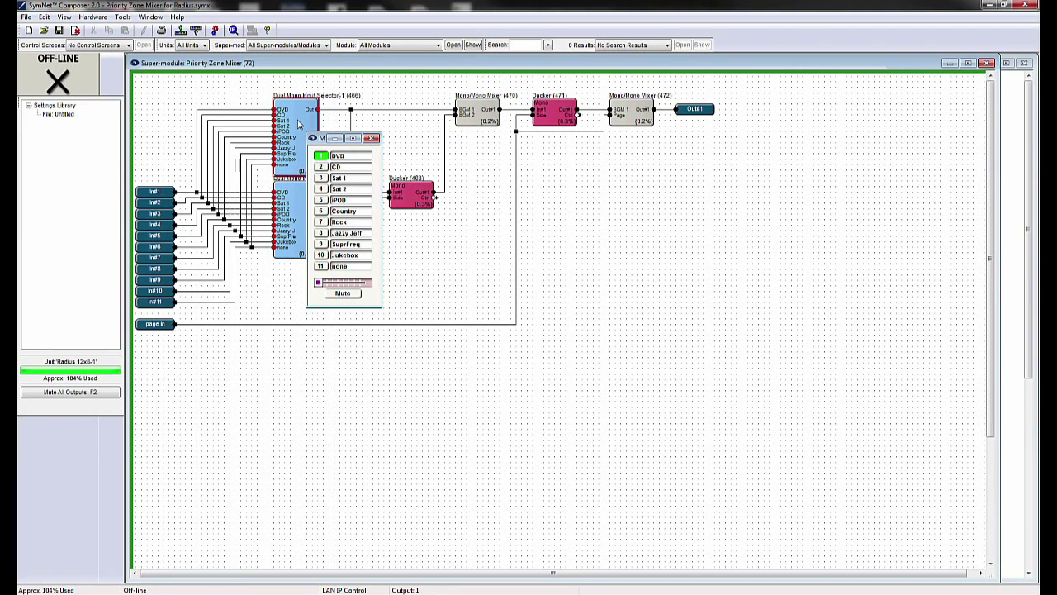
Step the selector's source from DVD through Rock to none and bring up its control options
{"action": "left_click", "coordinate": [354, 159]}
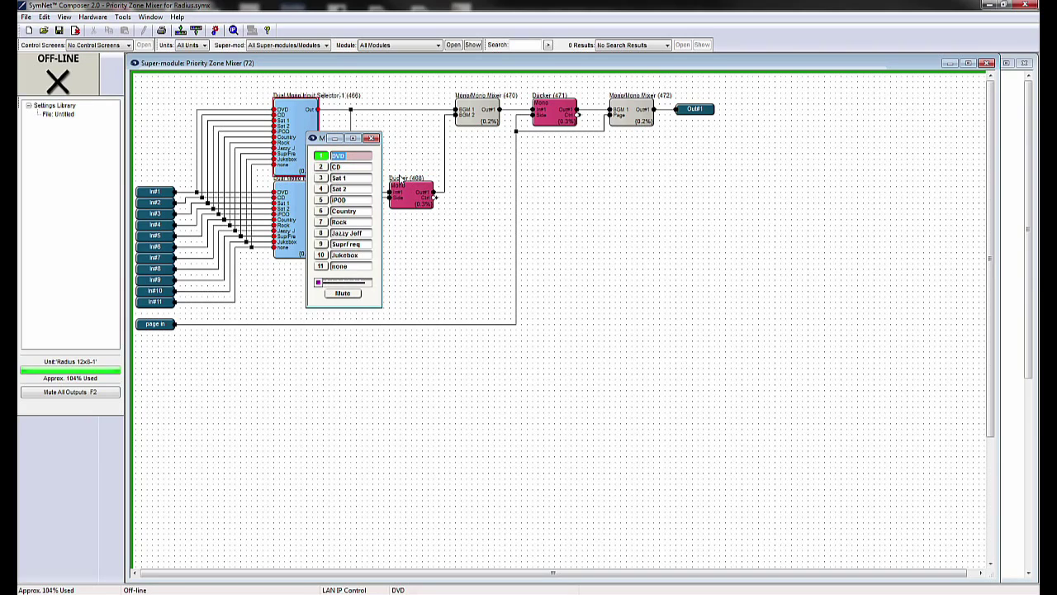
{"action": "key", "text": "Down"}
{"action": "key", "text": "Down"}
{"action": "key", "text": "Down"}
{"action": "key", "text": "Down"}
{"action": "key", "text": "Down"}
{"action": "key", "text": "Down"}
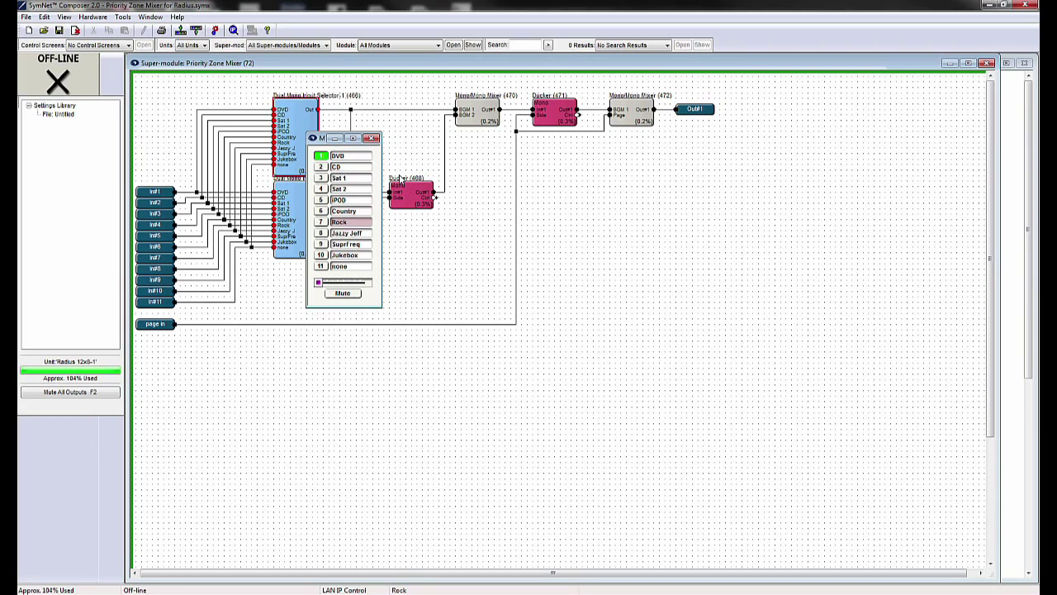
{"action": "key", "text": "Down"}
{"action": "key", "text": "Down"}
{"action": "key", "text": "Down"}
{"action": "key", "text": "Down"}
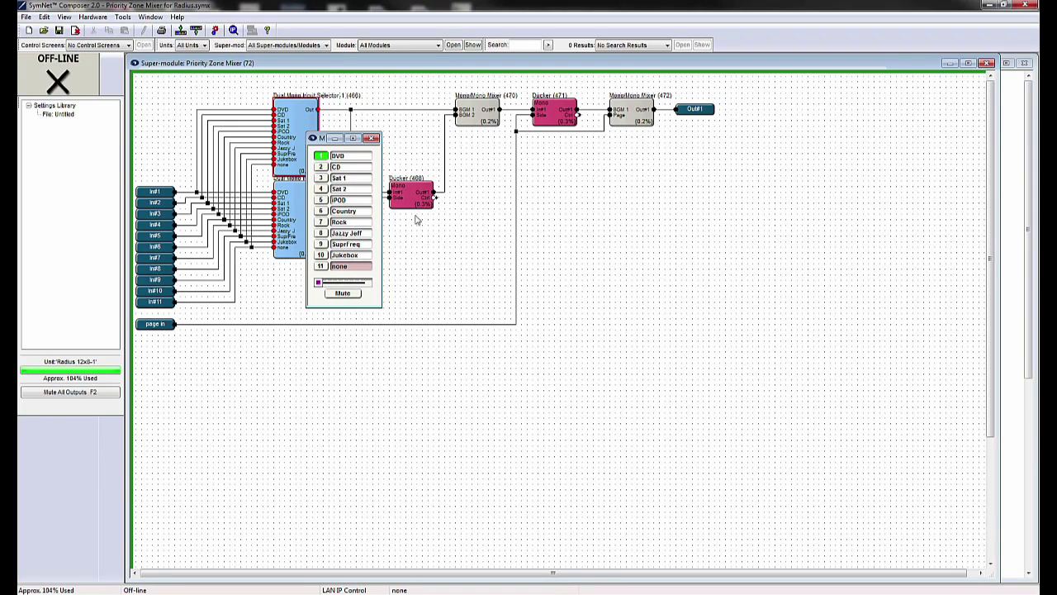
{"action": "right_click", "coordinate": [324, 285]}
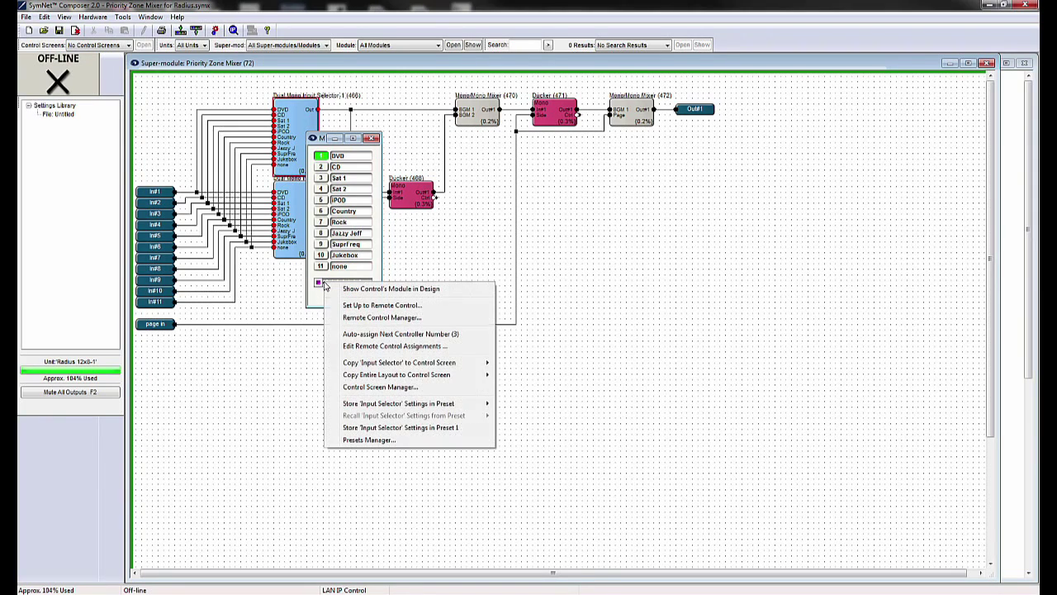
Set the selector fader to be remote-controlled by a newly added ARC-2e at address 12
{"action": "left_click", "coordinate": [359, 305]}
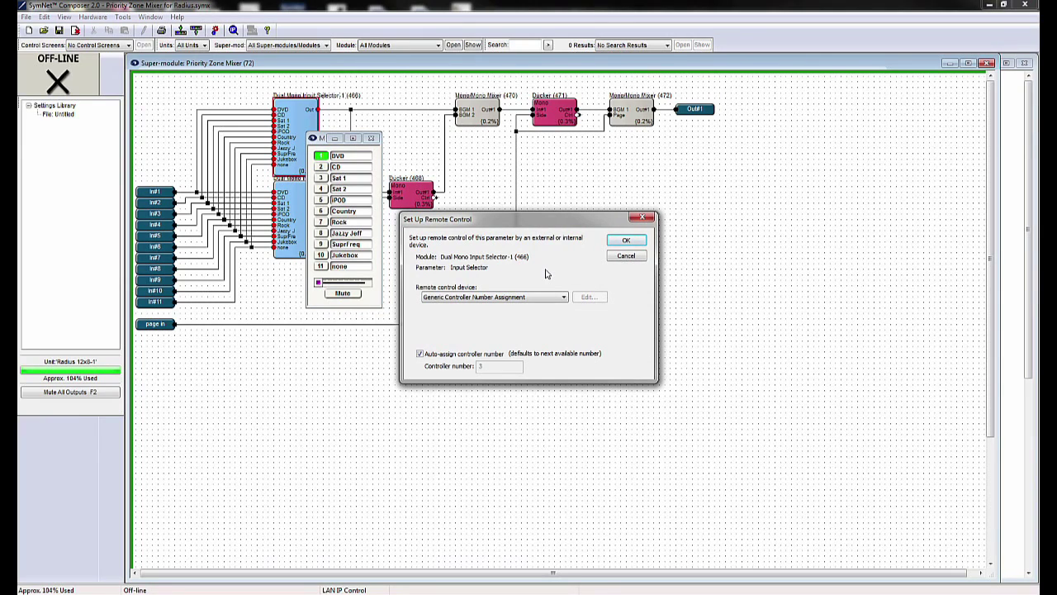
{"action": "left_click", "coordinate": [553, 296]}
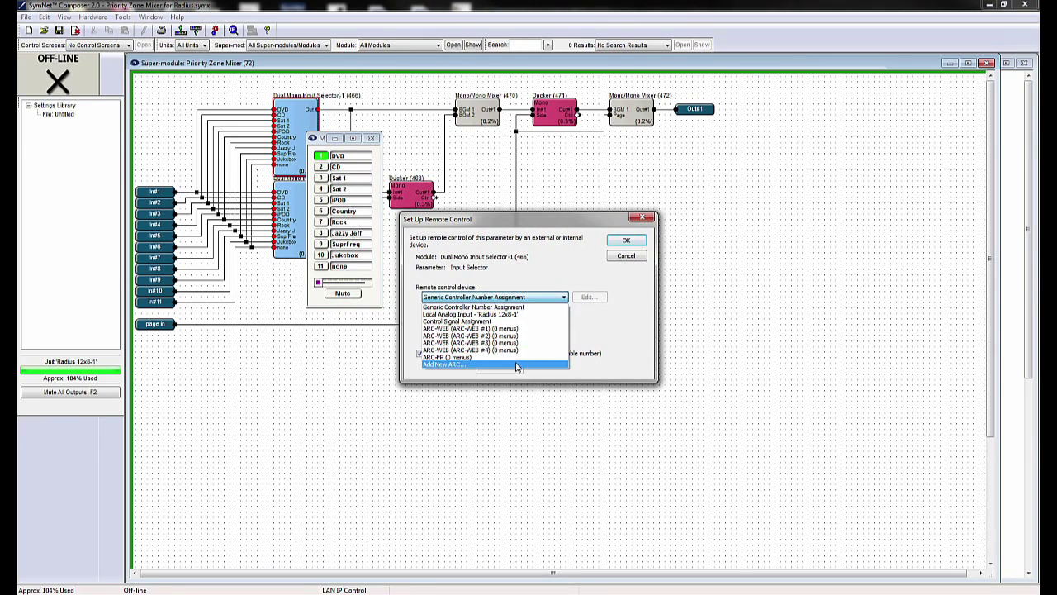
{"action": "left_click", "coordinate": [517, 365]}
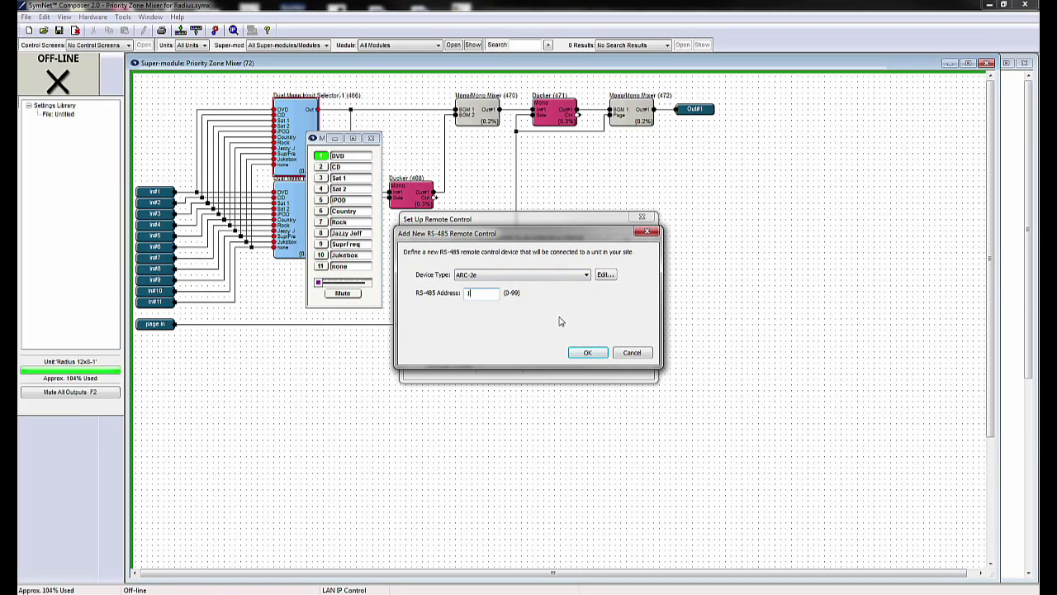
{"action": "type", "text": "2"}
{"action": "left_click", "coordinate": [588, 354]}
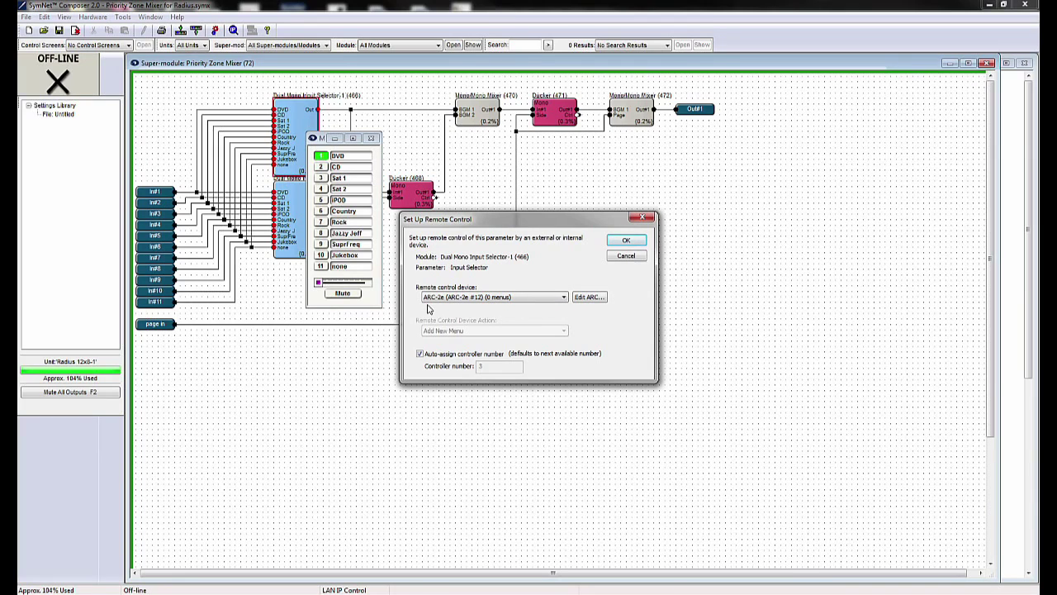
{"action": "left_click", "coordinate": [612, 242]}
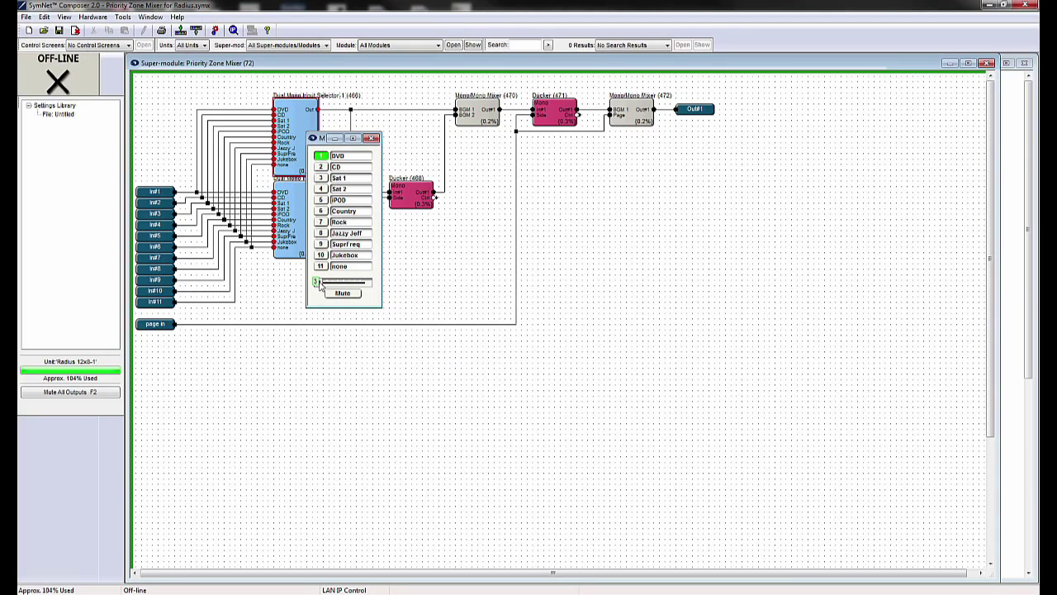
Open the Remote Control Manager and expand the ARC-2e's controller 3 'Input' menu to its items
{"action": "mouse_move", "coordinate": [321, 285]}
{"action": "left_mouse_down"}
{"action": "mouse_move", "coordinate": [342, 284]}
{"action": "mouse_move", "coordinate": [319, 285]}
{"action": "left_mouse_up"}
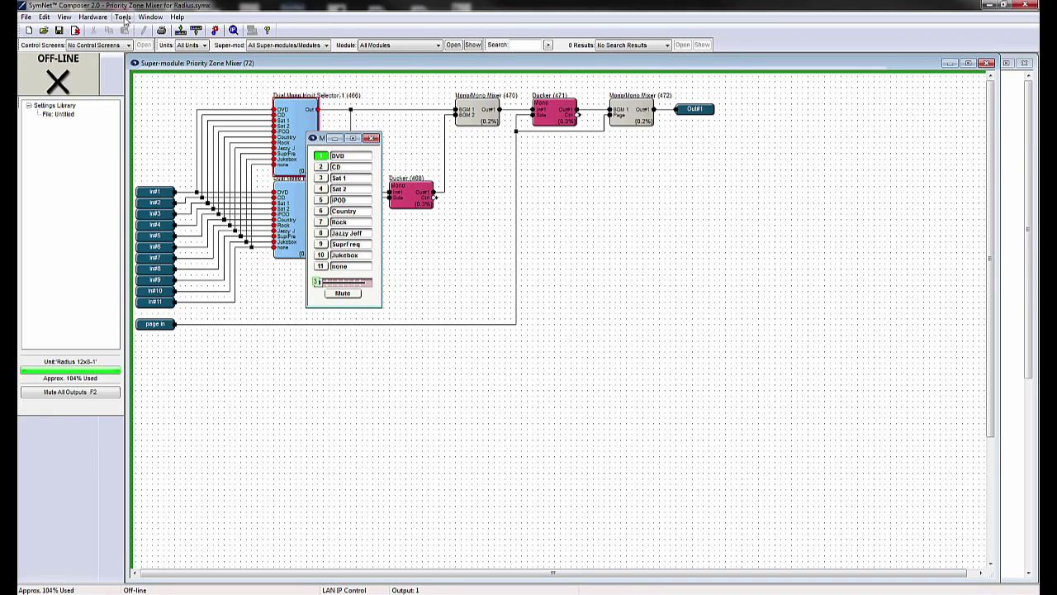
{"action": "left_click", "coordinate": [123, 17]}
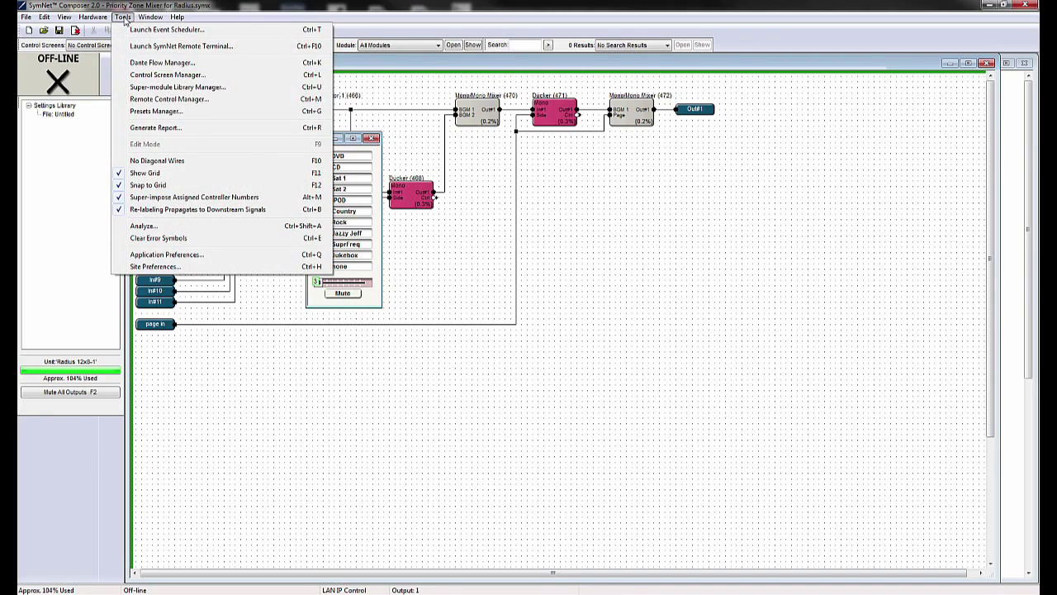
{"action": "left_click", "coordinate": [155, 99]}
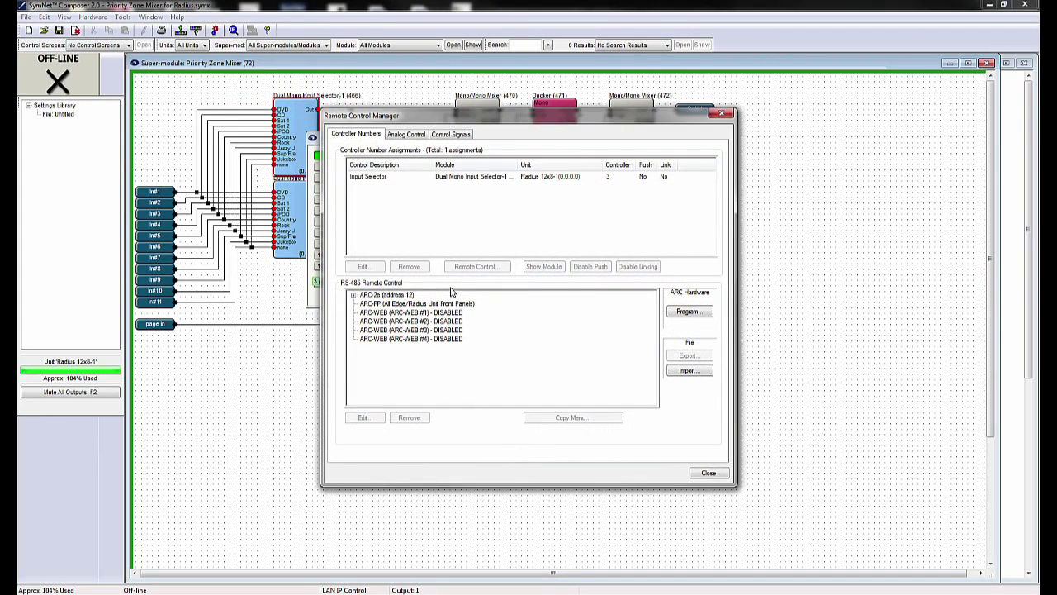
{"action": "left_click", "coordinate": [354, 296]}
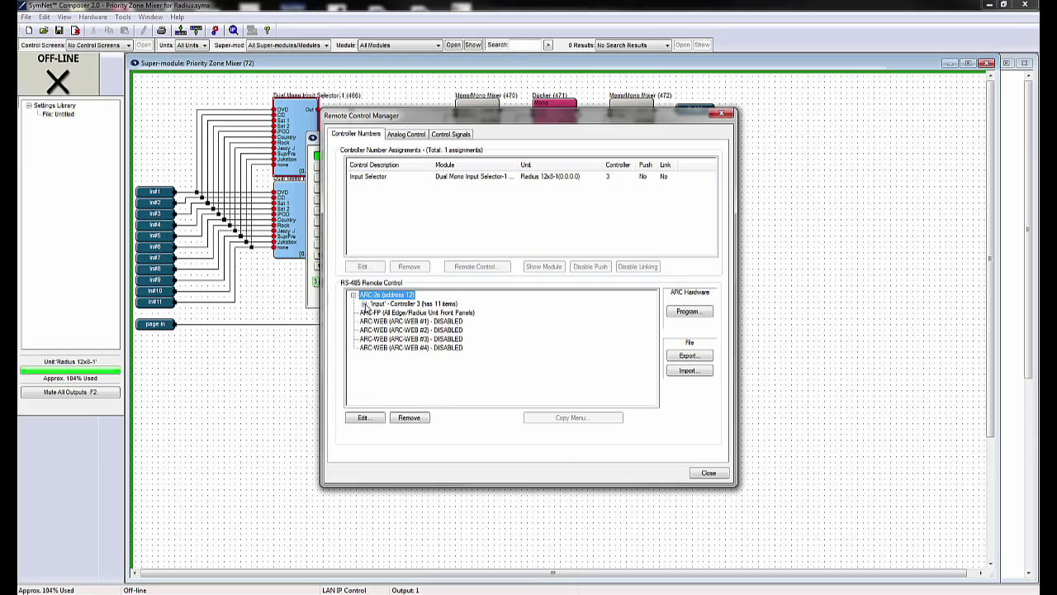
{"action": "left_click", "coordinate": [364, 305]}
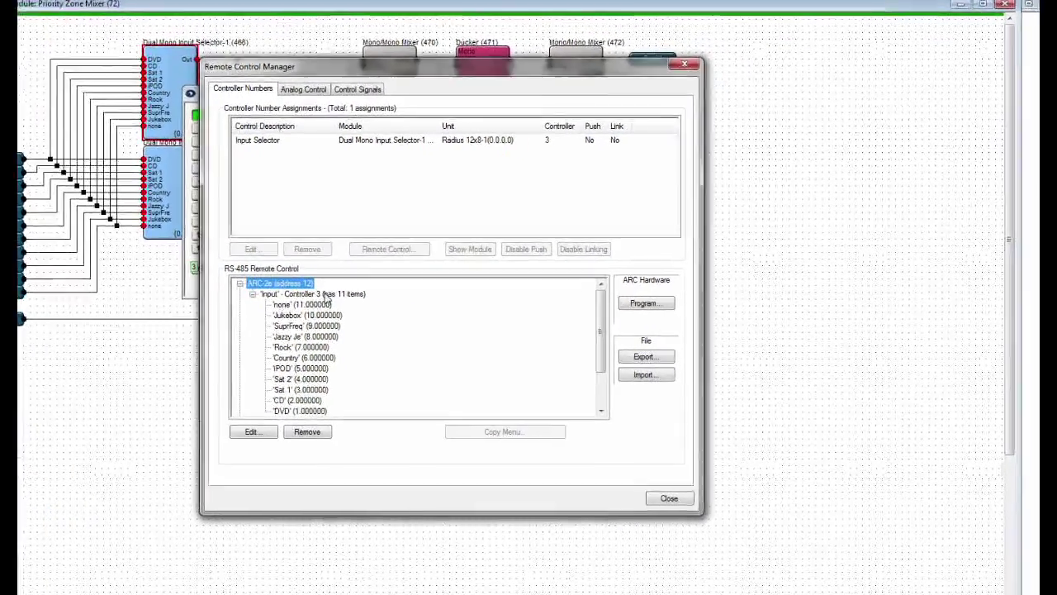
{"action": "left_click", "coordinate": [424, 303]}
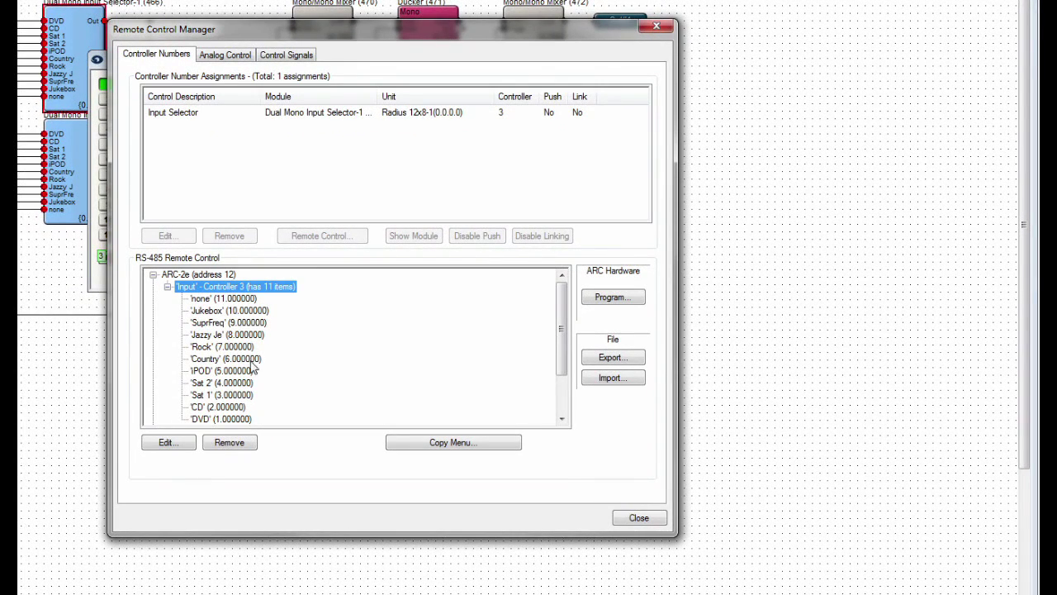
Name the menu 'Lobby Source Select' and select its eighth item, 'Jazzy Je'
{"action": "left_click", "coordinate": [168, 443]}
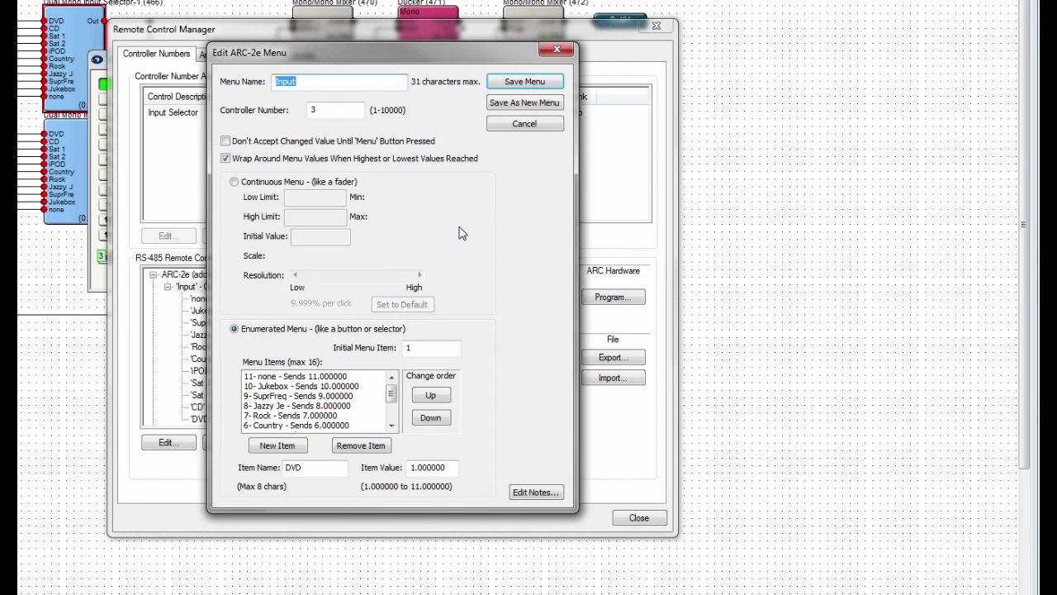
{"action": "type", "text": "Lobby Source Select"}
{"action": "left_click", "coordinate": [290, 378]}
{"action": "left_click", "coordinate": [290, 386]}
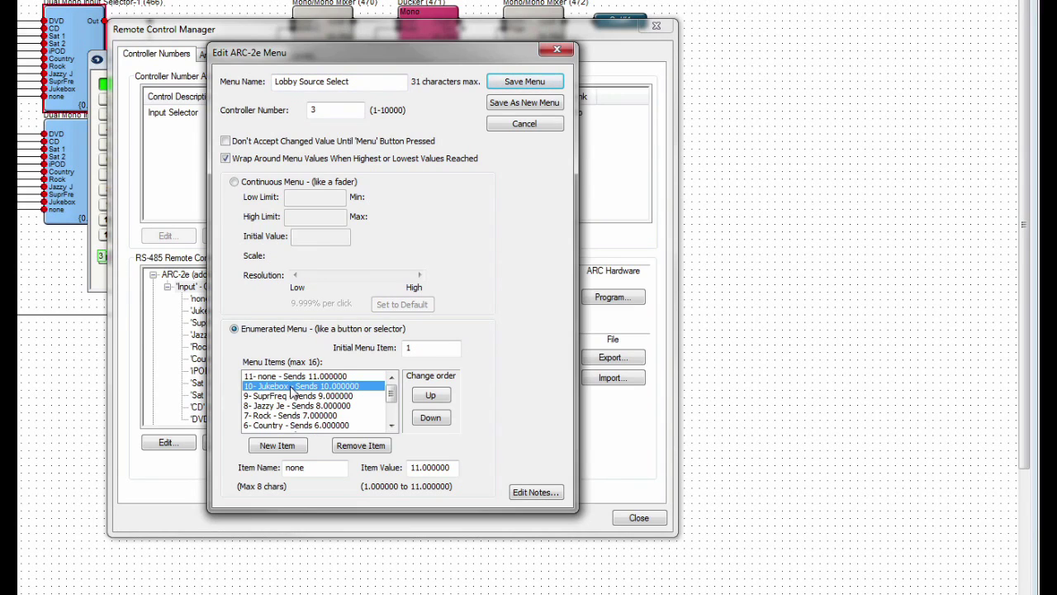
{"action": "left_click", "coordinate": [291, 397]}
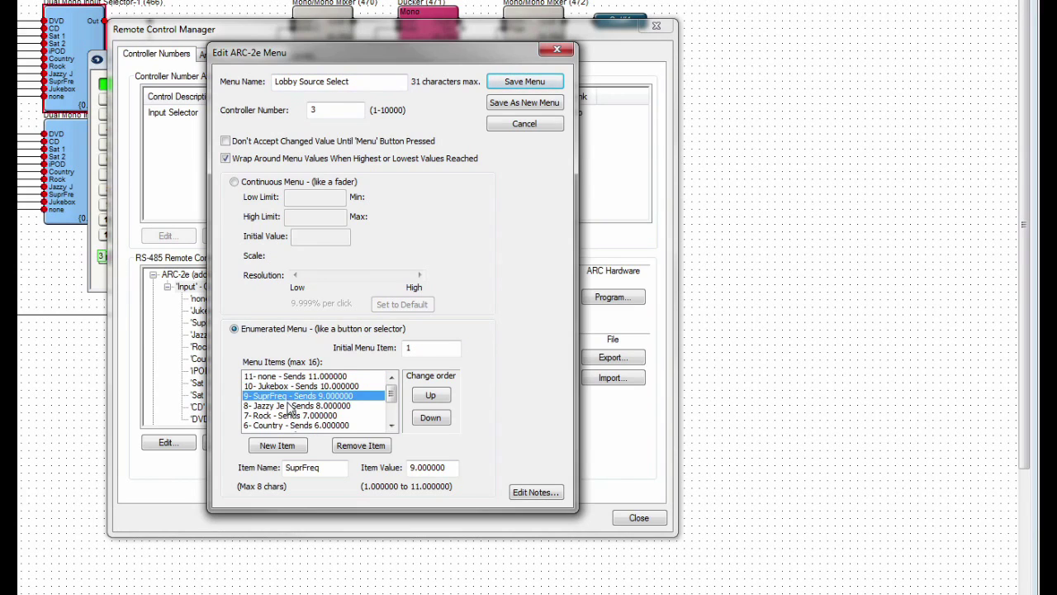
{"action": "left_click", "coordinate": [288, 407]}
Rename item 8 to 'JazzyJef', review the items down to Sat 2, and save the menu
{"action": "left_click", "coordinate": [321, 467]}
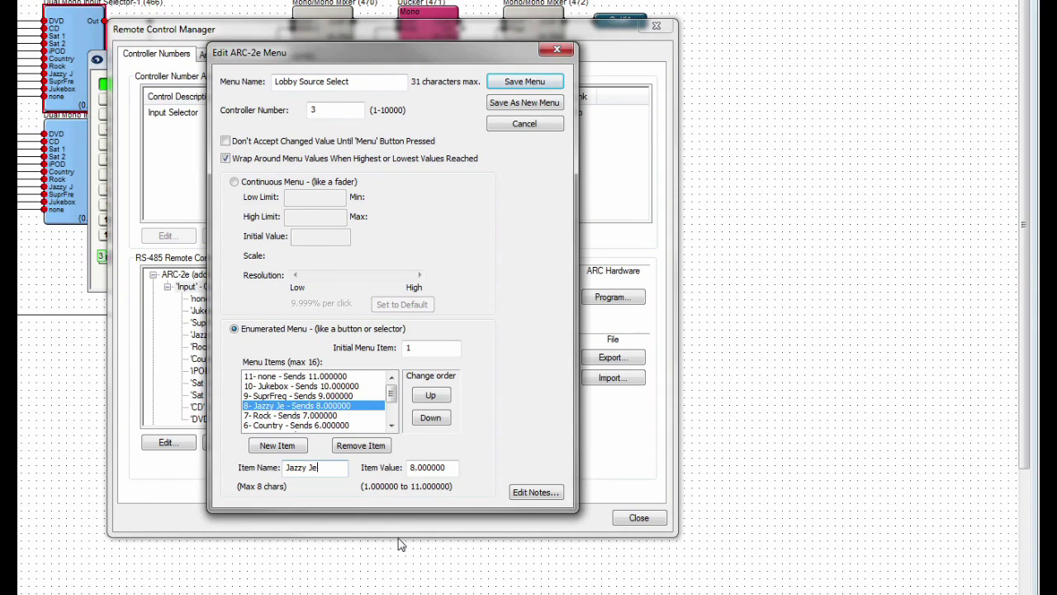
{"action": "key", "text": "BackSpace"}
{"action": "key", "text": "BackSpace"}
{"action": "key", "text": "BackSpace"}
{"action": "type", "text": "Jef"}
{"action": "left_click", "coordinate": [316, 417]}
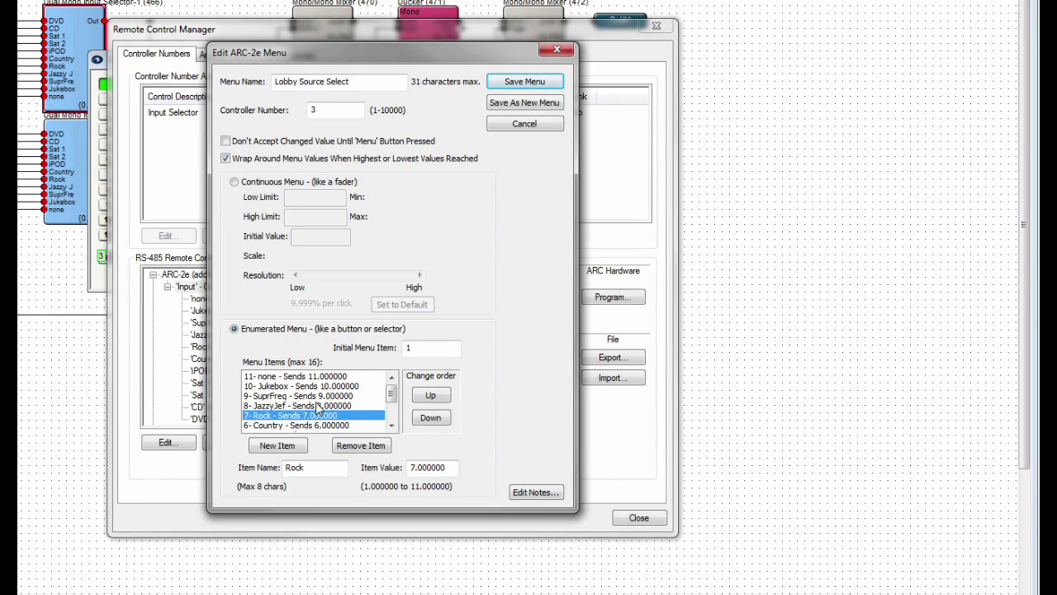
{"action": "key", "text": "Down"}
{"action": "key", "text": "Down"}
{"action": "key", "text": "Down"}
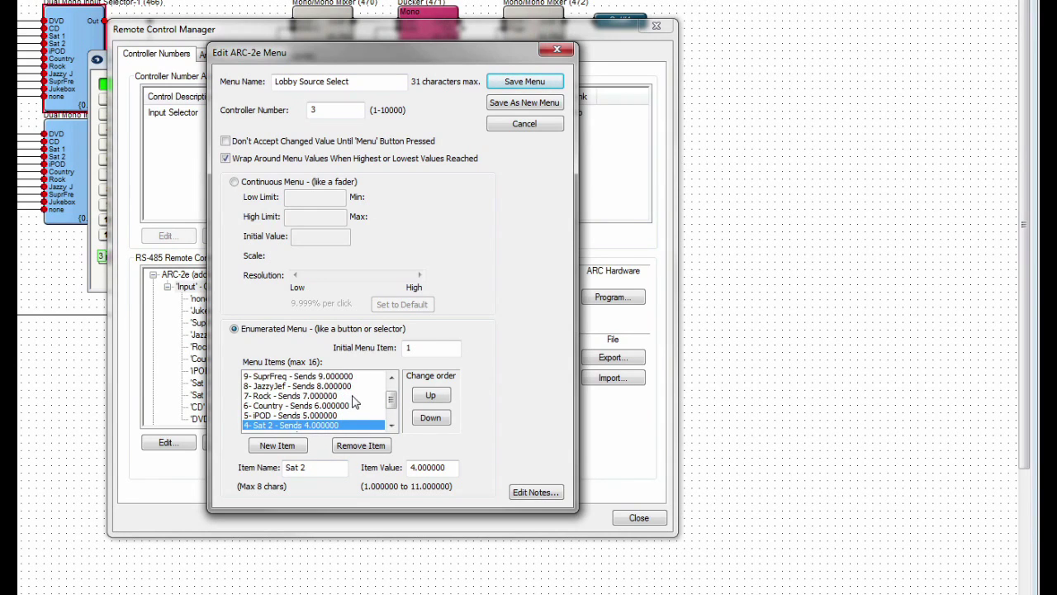
{"action": "left_click", "coordinate": [517, 83]}
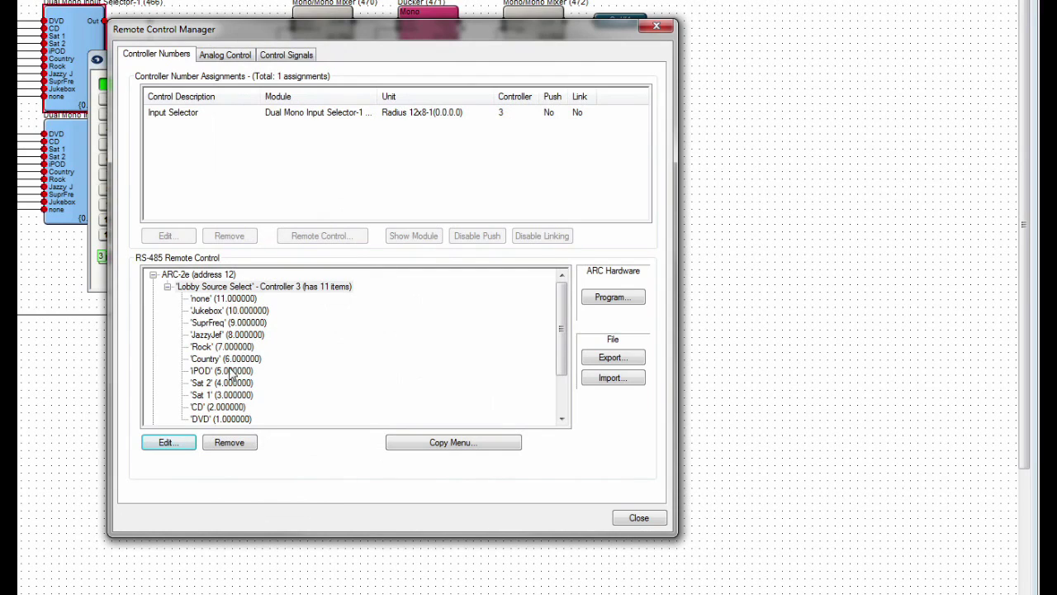
Check the JazzyJef item in Lobby Source Select, collapse the tree, and close the manager and selector window
{"action": "left_click", "coordinate": [228, 337]}
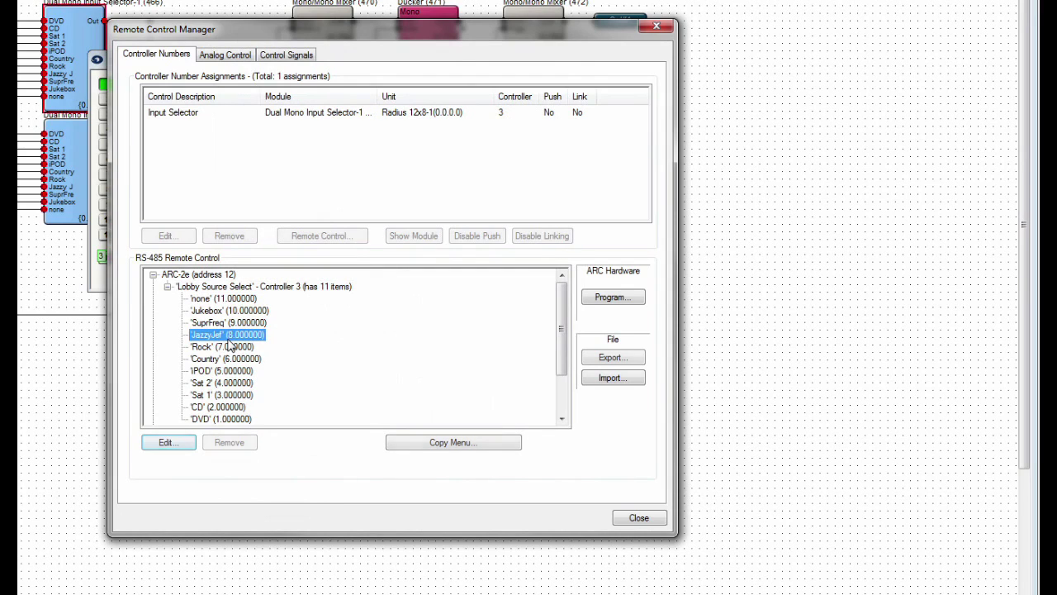
{"action": "left_click", "coordinate": [230, 287]}
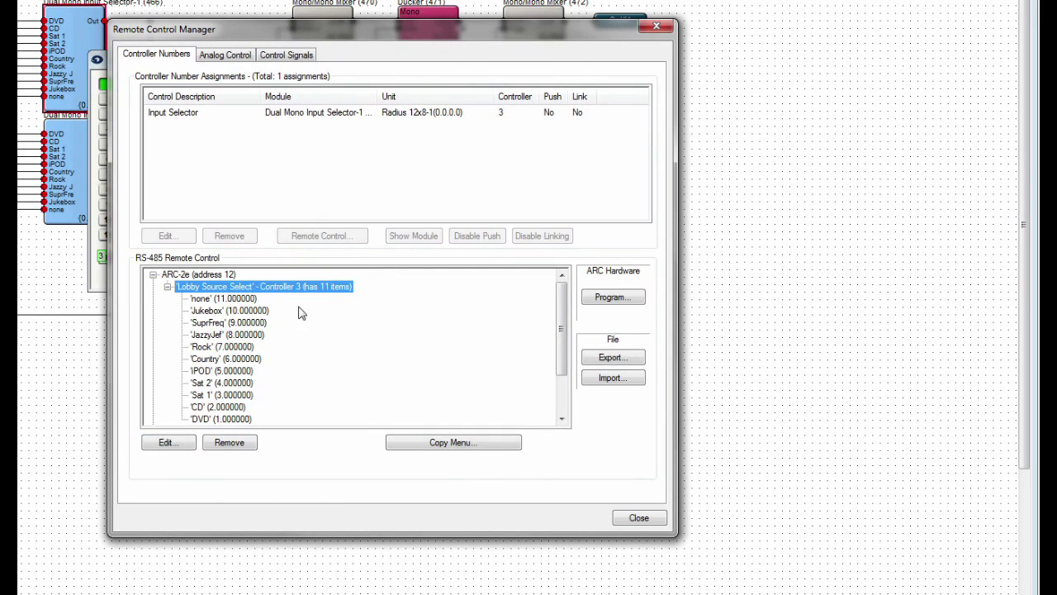
{"action": "left_click", "coordinate": [246, 338]}
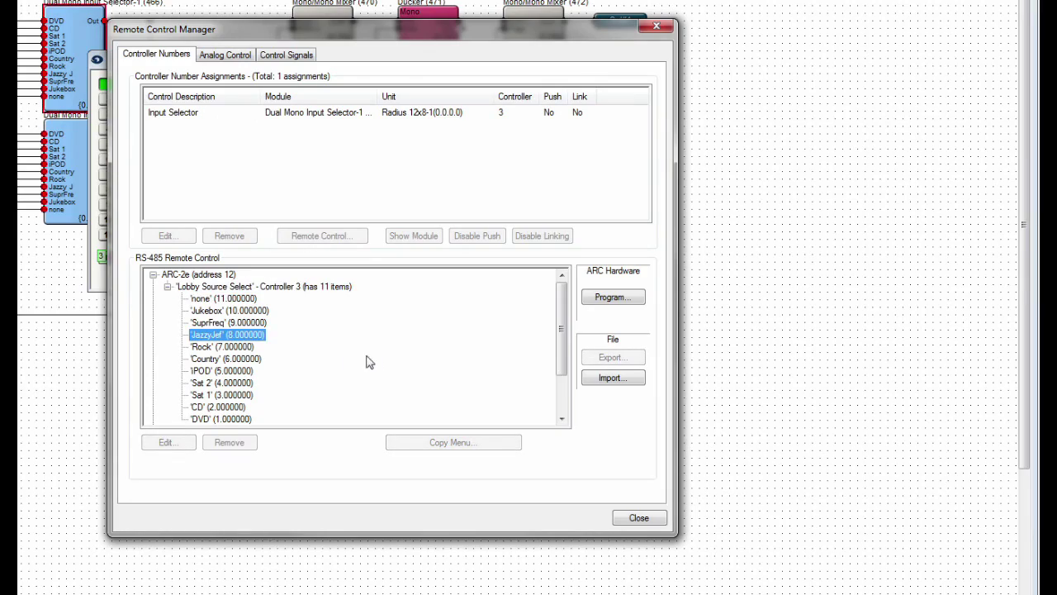
{"action": "left_click", "coordinate": [168, 287]}
{"action": "left_click", "coordinate": [153, 274]}
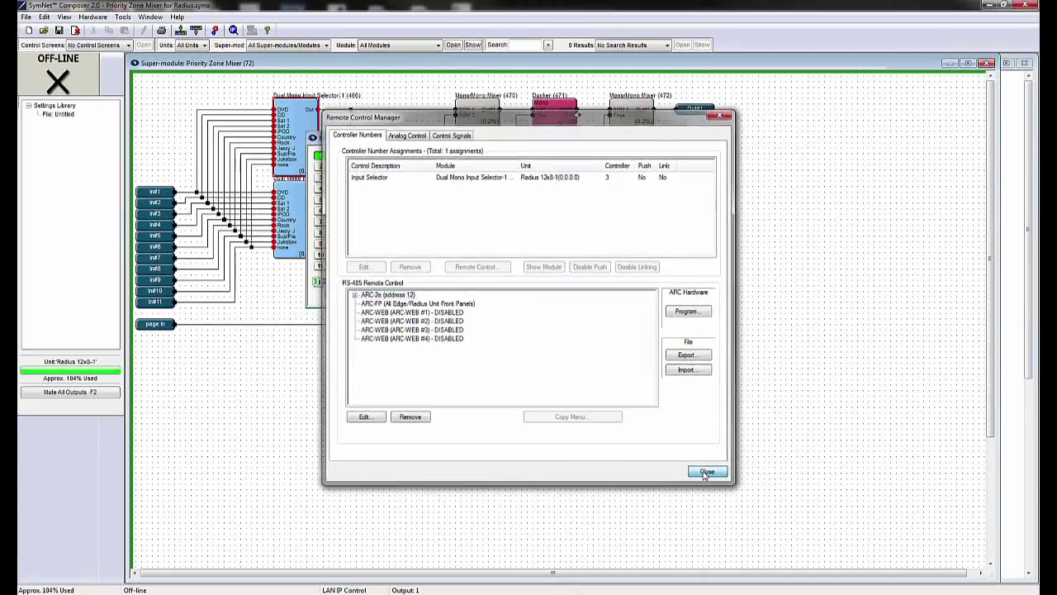
{"action": "left_click", "coordinate": [692, 484]}
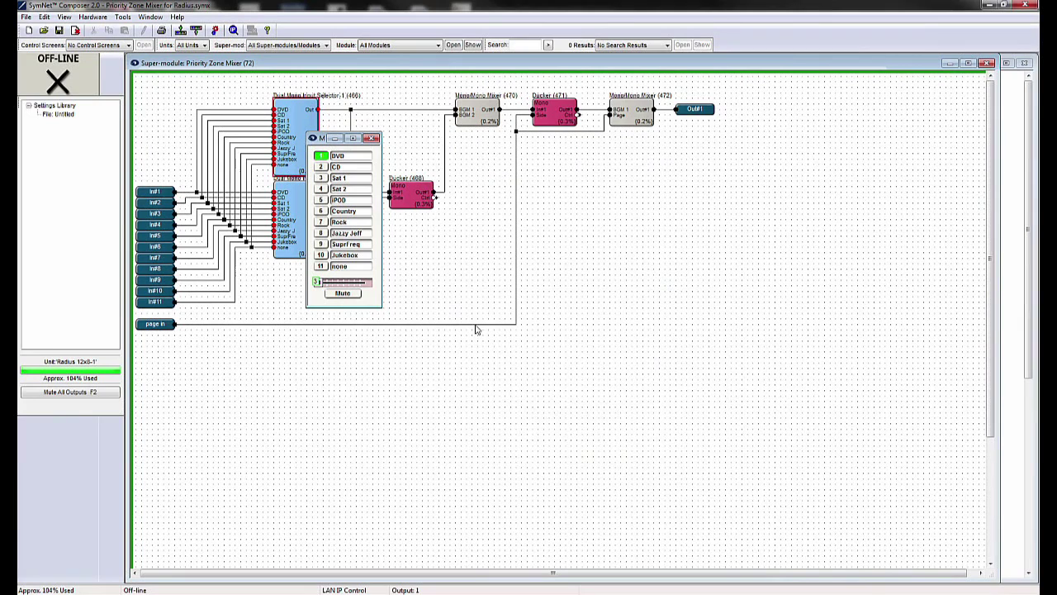
{"action": "left_click", "coordinate": [372, 139]}
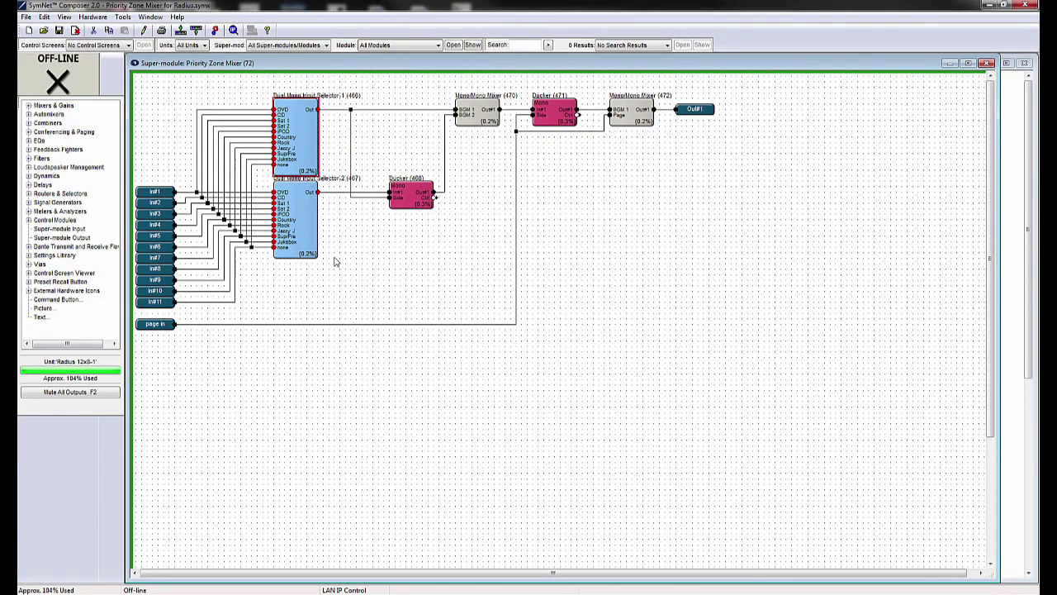
Open Dual Mono Input Selector-2's control window and auto-assign controller number 4 to its fader
{"action": "double_click", "coordinate": [302, 244]}
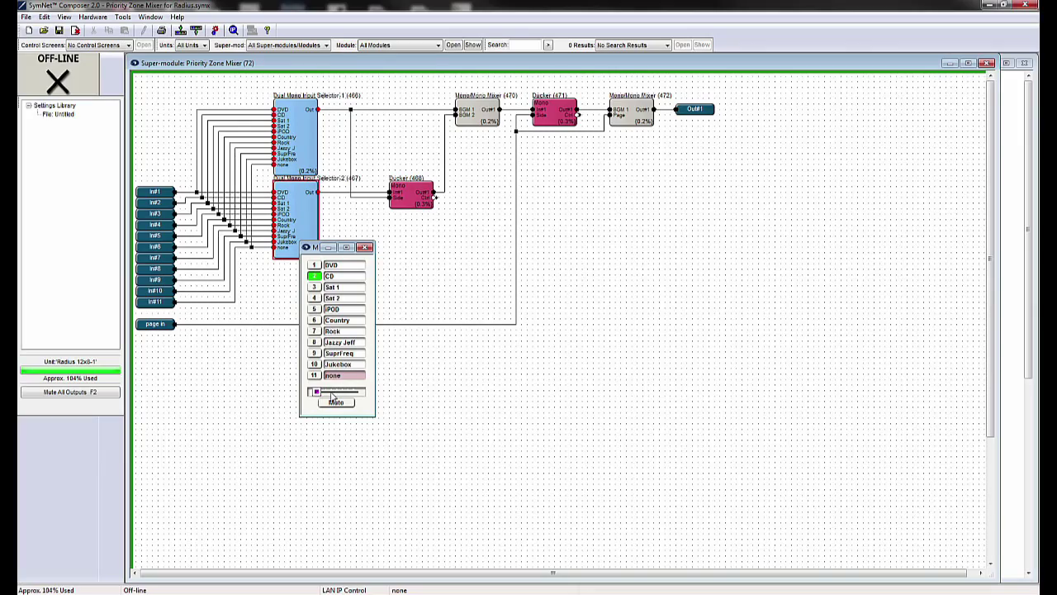
{"action": "right_click", "coordinate": [332, 396]}
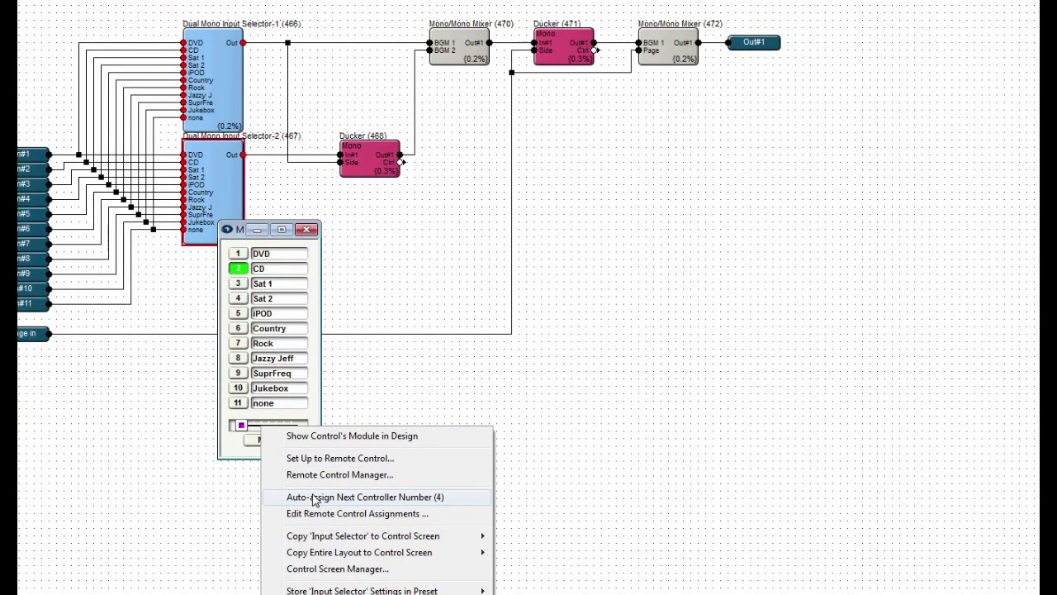
{"action": "left_click", "coordinate": [314, 498]}
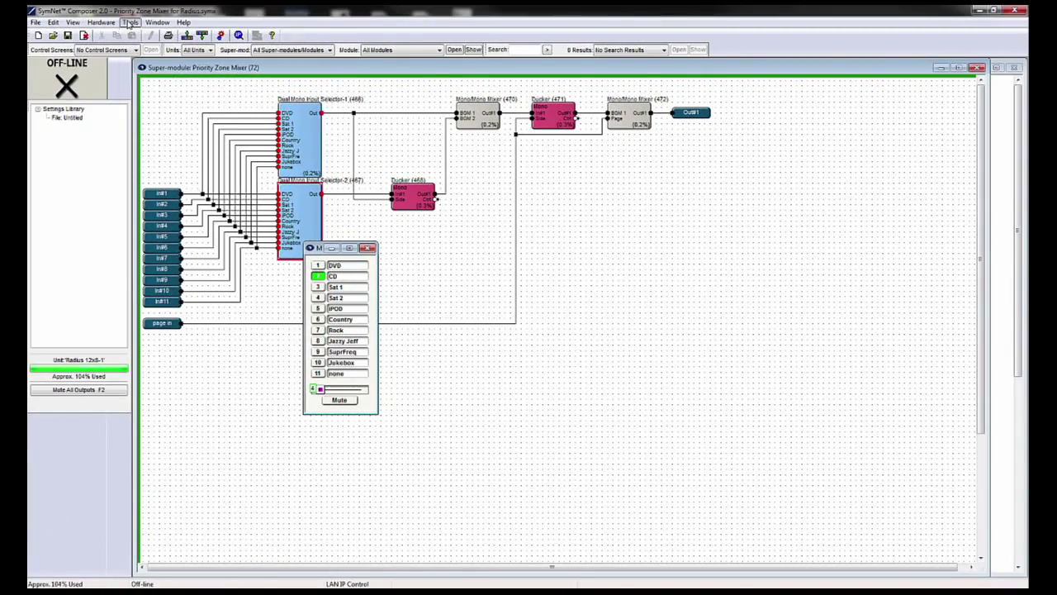
Open the Remote Control Manager and select the Dual Mono Input Selector-2 assignment
{"action": "left_click", "coordinate": [131, 23]}
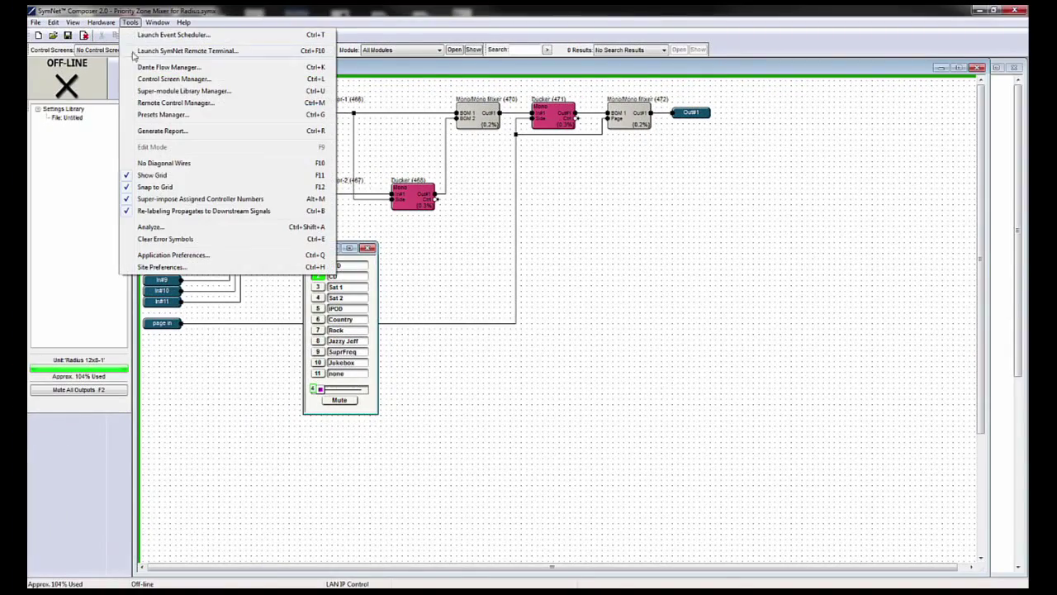
{"action": "left_click", "coordinate": [153, 103]}
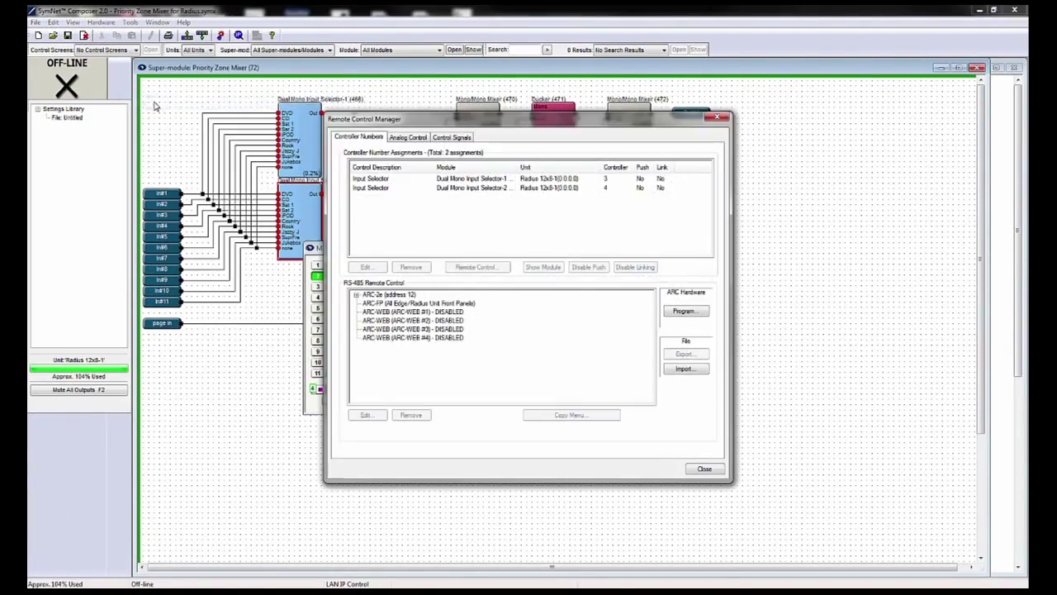
{"action": "left_click", "coordinate": [385, 189]}
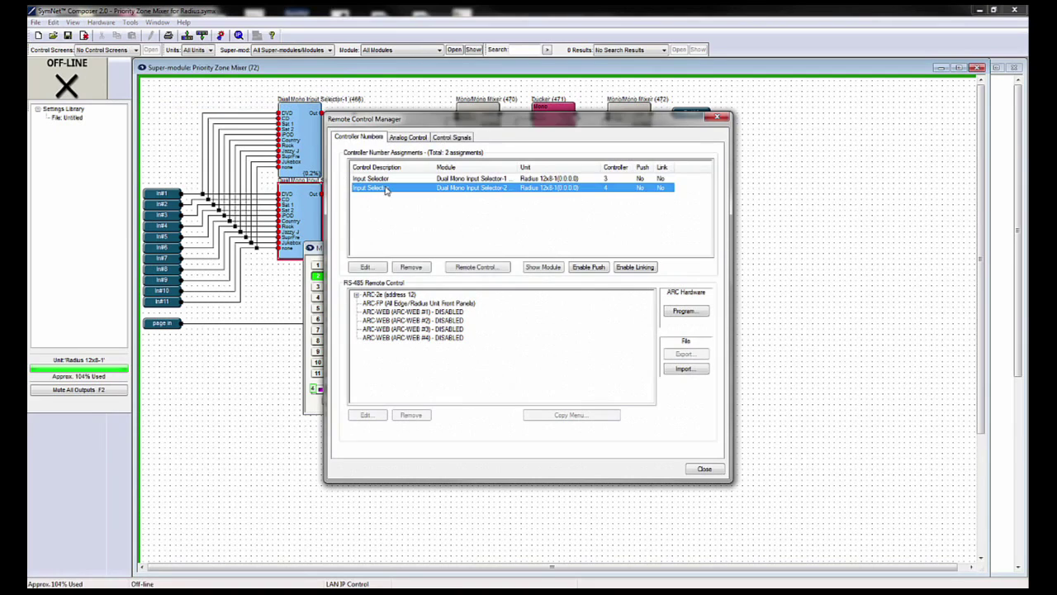
{"action": "left_click", "coordinate": [385, 295]}
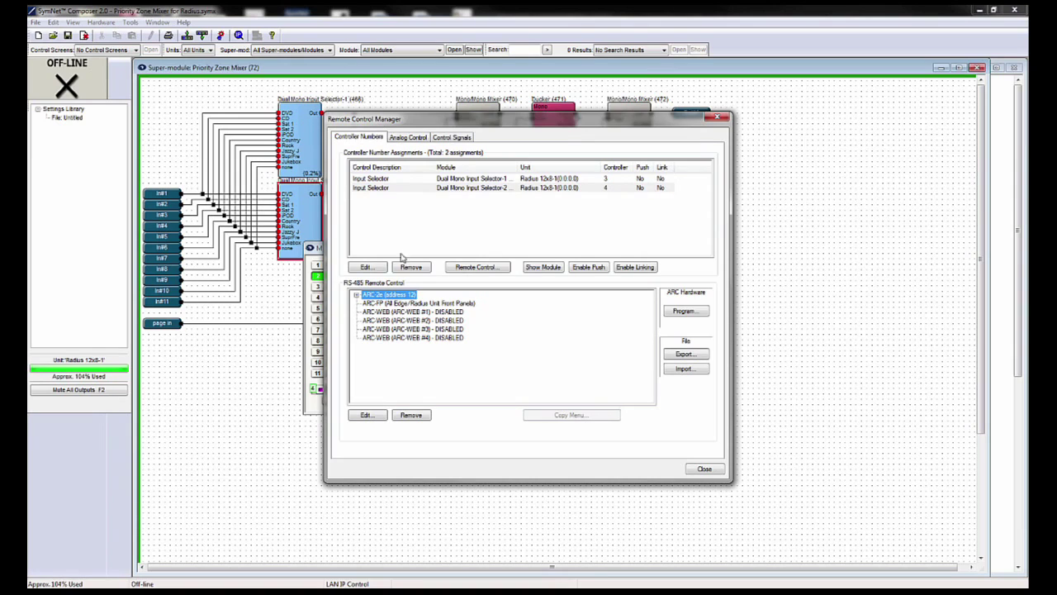
{"action": "left_click", "coordinate": [441, 189]}
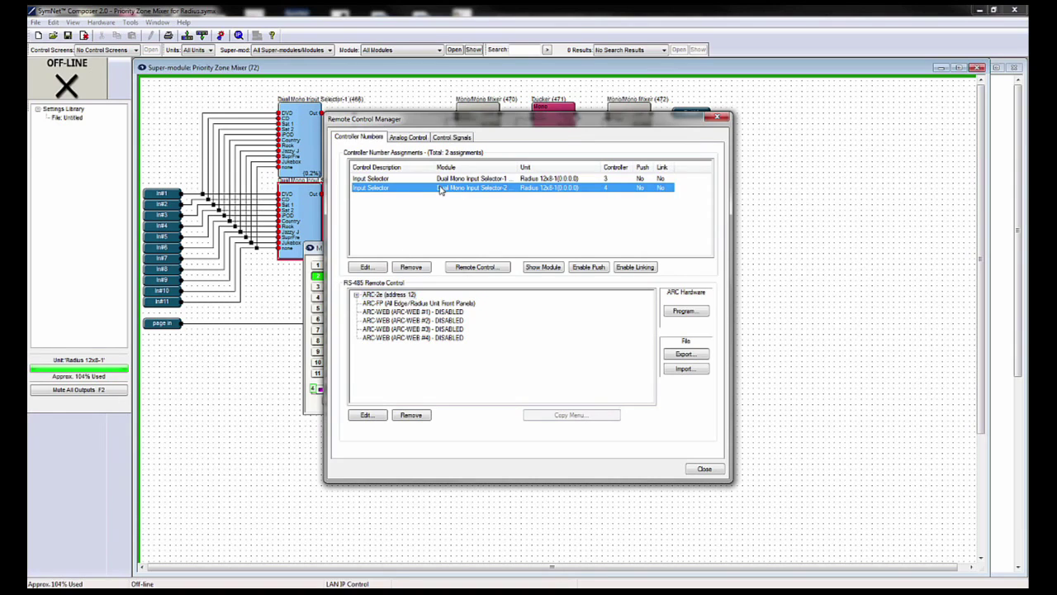
Link the second selector to the ARC-2e remote and expand its controller 4 'Input' menu
{"action": "left_click", "coordinate": [475, 270]}
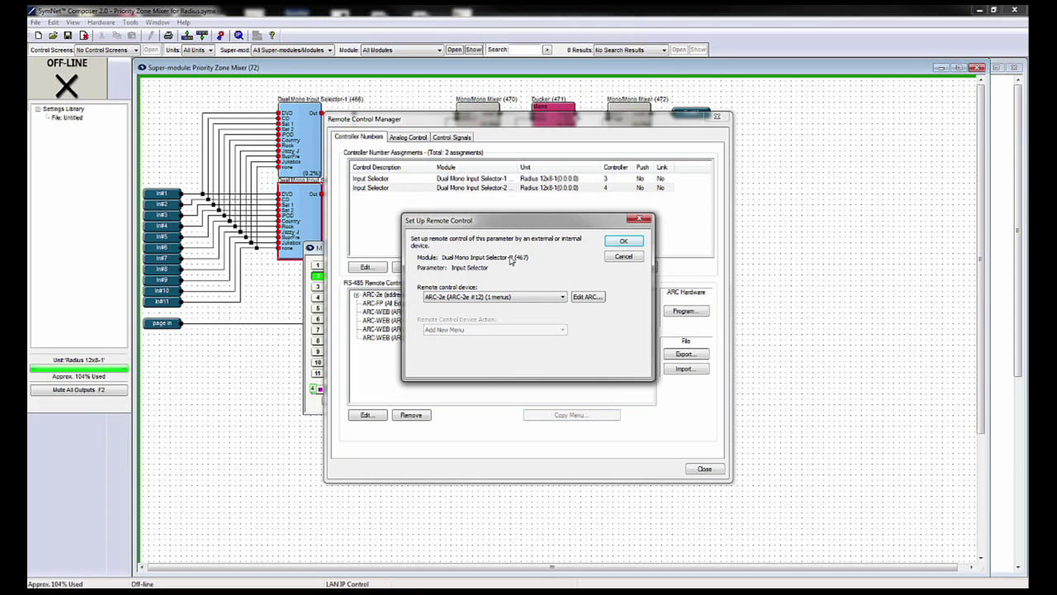
{"action": "left_click", "coordinate": [548, 296]}
{"action": "left_click", "coordinate": [623, 242]}
{"action": "left_click", "coordinate": [356, 295]}
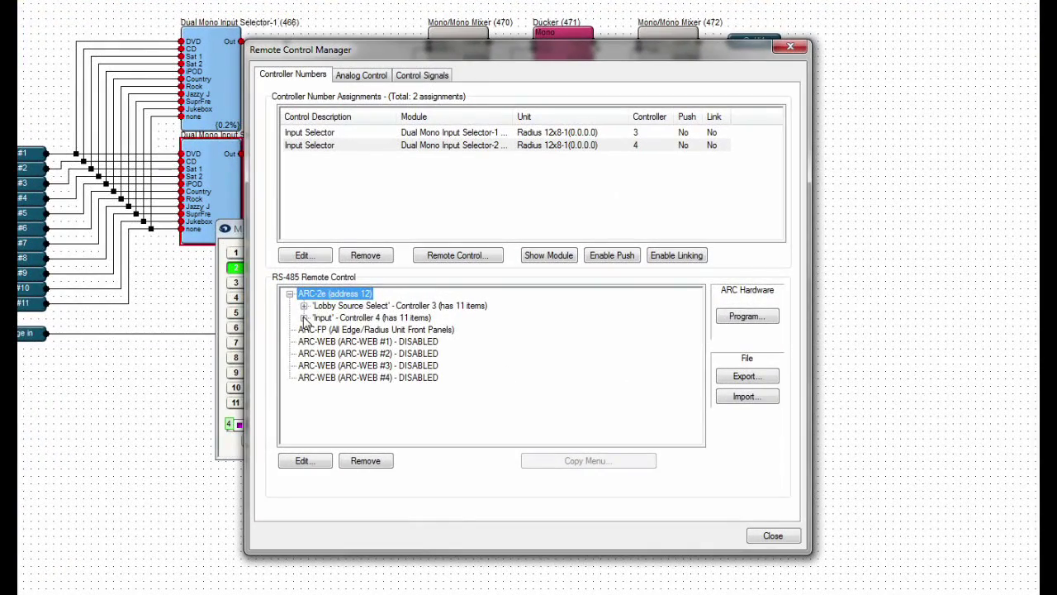
{"action": "left_click", "coordinate": [360, 313]}
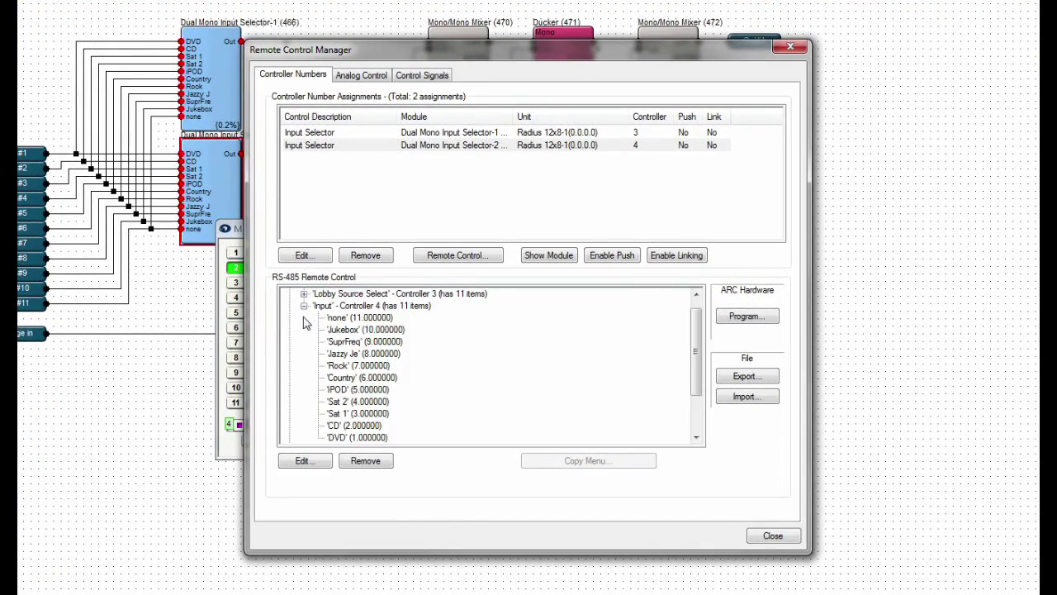
{"action": "left_click", "coordinate": [360, 308]}
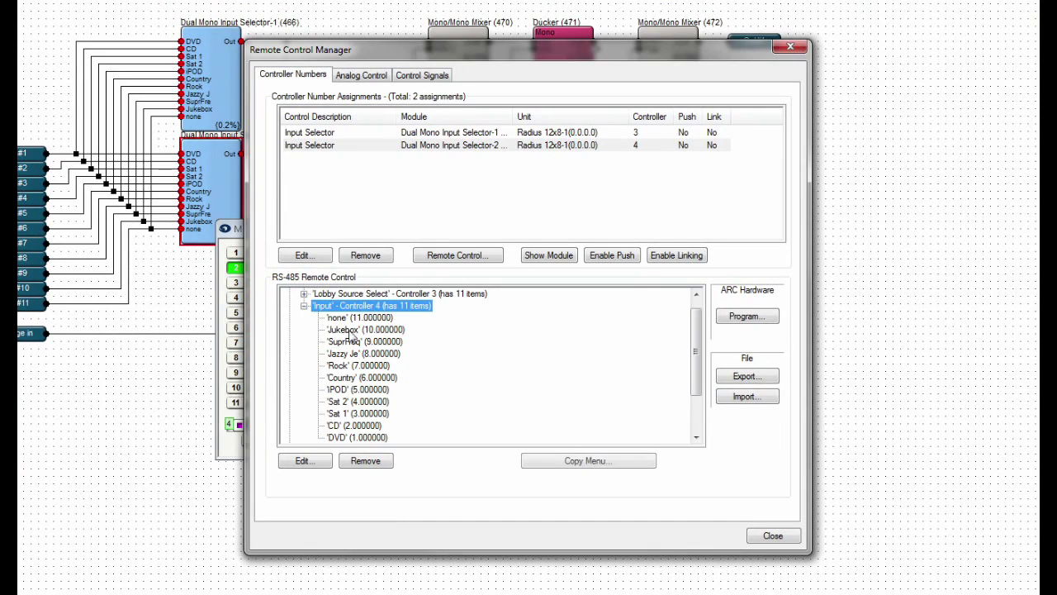
Rename the controller 4 menu to 'Dining Rm Source'
{"action": "left_click", "coordinate": [303, 461]}
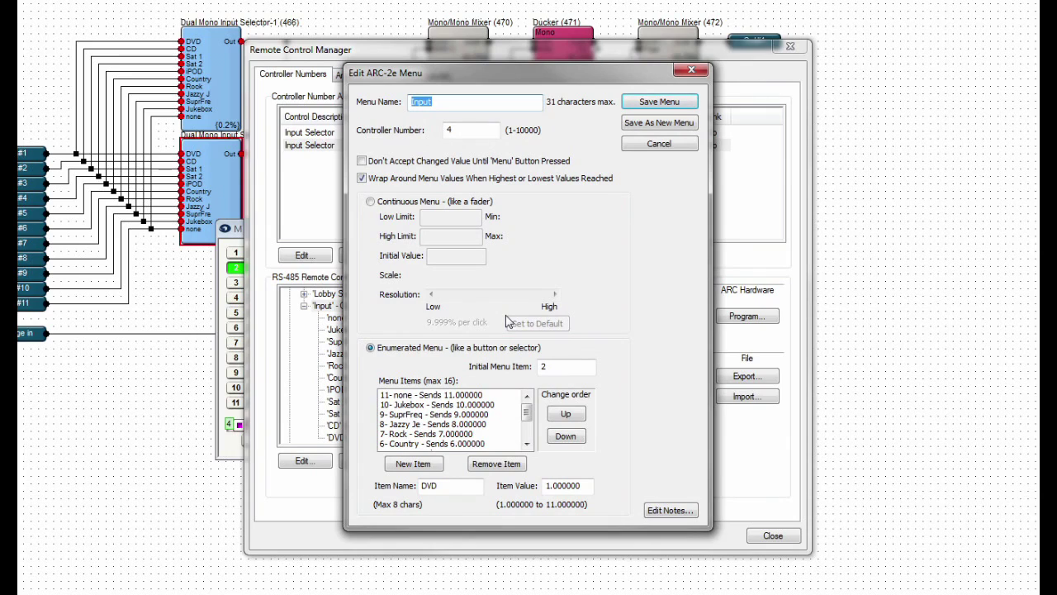
{"action": "type", "text": "Dining Rm"}
{"action": "type", "text": " D"}
{"action": "key", "text": "BackSpace"}
{"action": "type", "text": "Source"}
Change item 8 from 'Jazzy Je' to 'JazzyJef' and save the menu
{"action": "left_click", "coordinate": [441, 425]}
{"action": "left_click", "coordinate": [444, 486]}
{"action": "key", "text": "BackSpace"}
{"action": "type", "text": "f"}
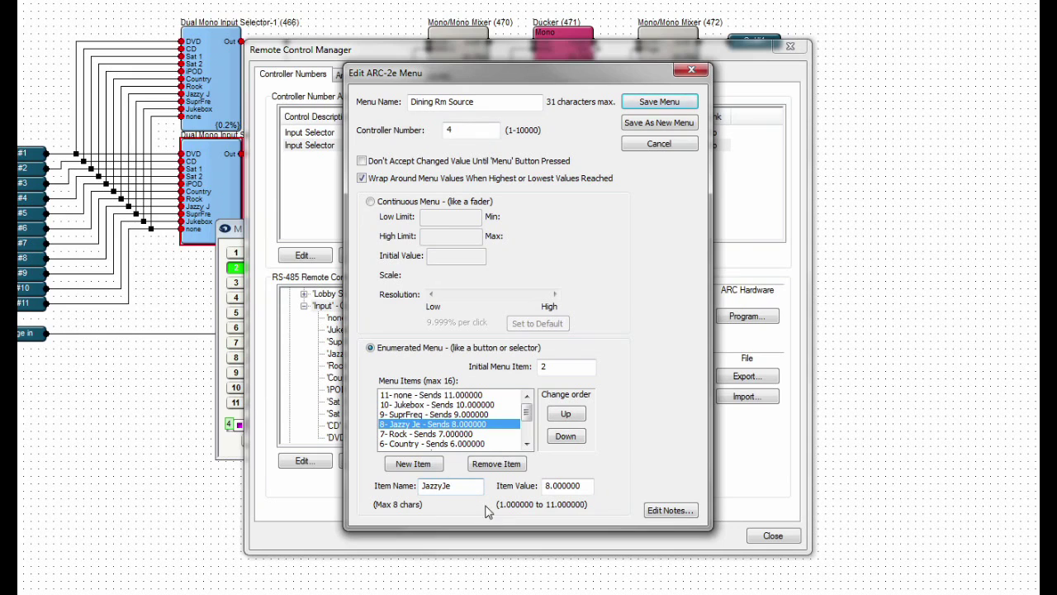
{"action": "left_click", "coordinate": [646, 104]}
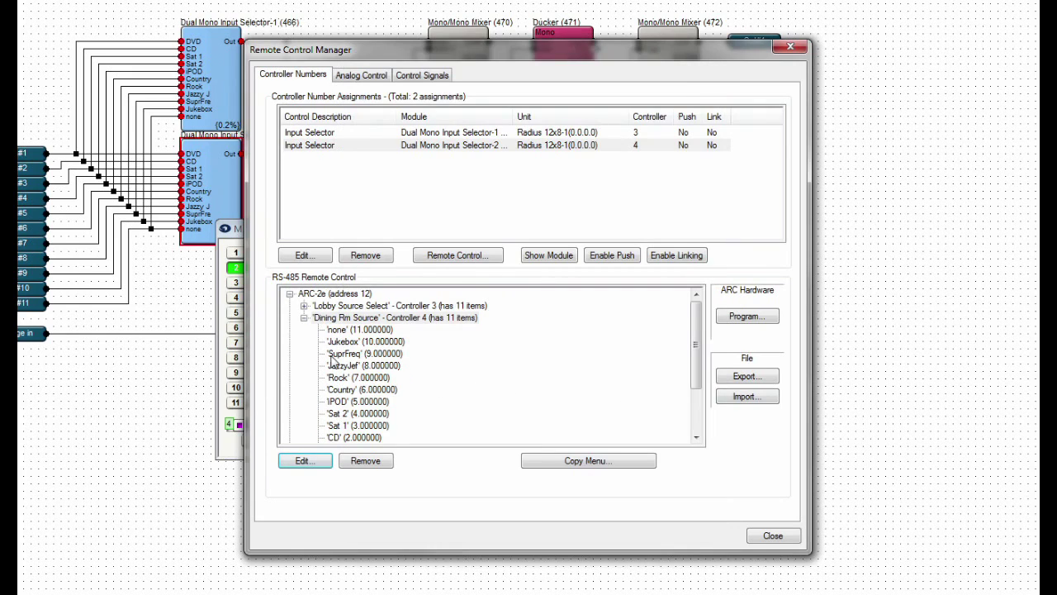
Close the Remote Control Manager, leaving the second selector's control window open
{"action": "left_click", "coordinate": [772, 535]}
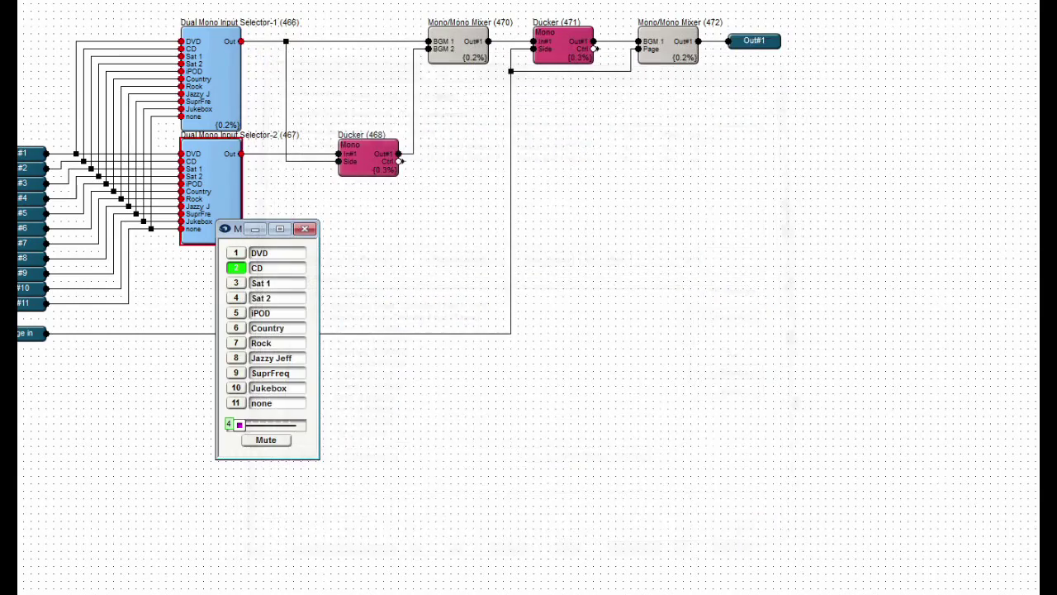